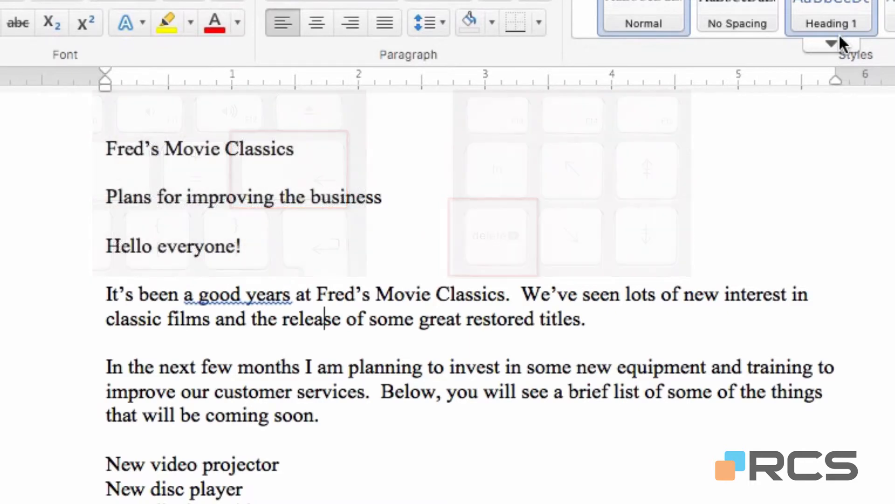
Step: Correct "years" to "year" in the sentence "It's been a good years at Fred's Movie Classics."
{"action": "key", "text": "Up"}
{"action": "key", "text": "Left"}
{"action": "key", "text": "Left"}
{"action": "key", "text": "Left"}
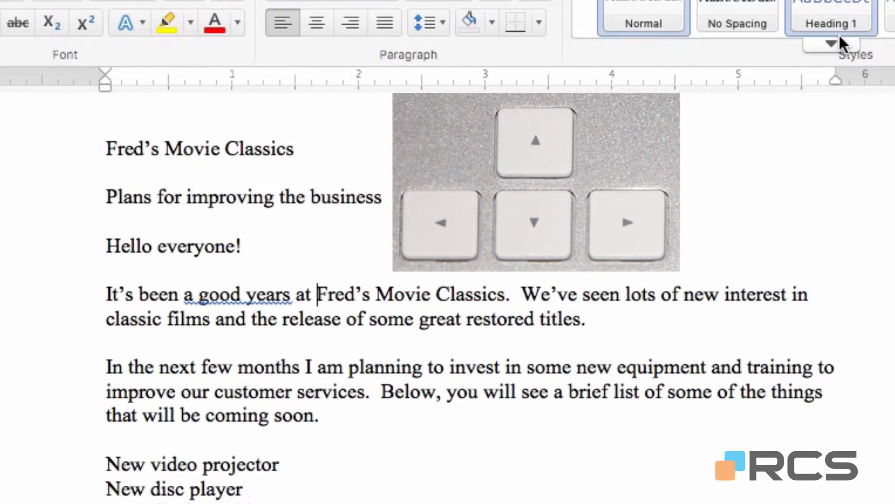
{"action": "key", "text": "Left"}
{"action": "key", "text": "Left"}
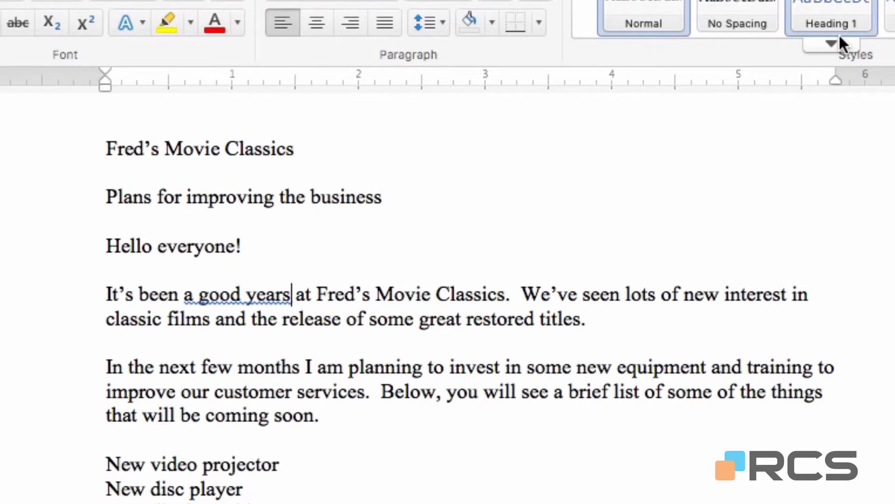
{"action": "key", "text": "BackSpace"}
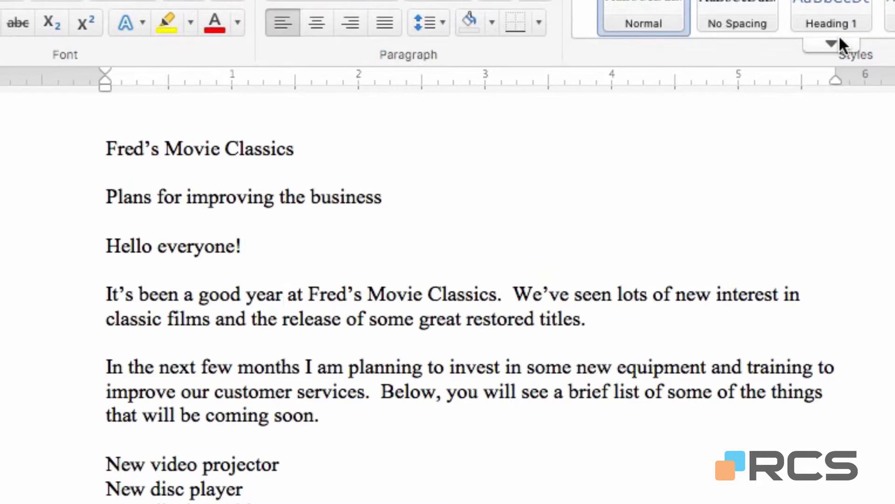
Step: Replace the word "good" with "great" in the sentence beginning "It's been a"
{"action": "key", "text": "Left"}
{"action": "key", "text": "Left"}
{"action": "key", "text": "Left"}
{"action": "key", "text": "Left"}
{"action": "key", "text": "Left"}
{"action": "key", "text": "Left"}
{"action": "key", "text": "Left"}
{"action": "key", "text": "Left"}
{"action": "key", "text": "Left"}
{"action": "key", "text": "Delete"}
{"action": "key", "text": "Delete"}
{"action": "key", "text": "Delete"}
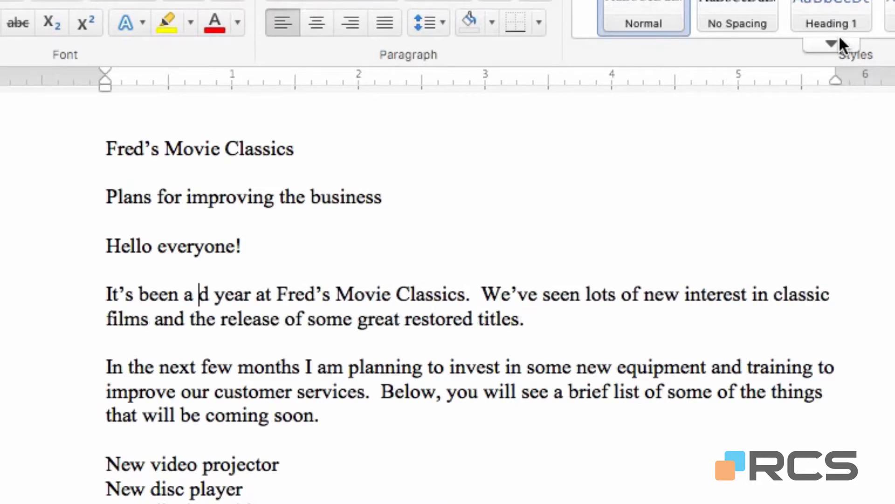
{"action": "key", "text": "Delete"}
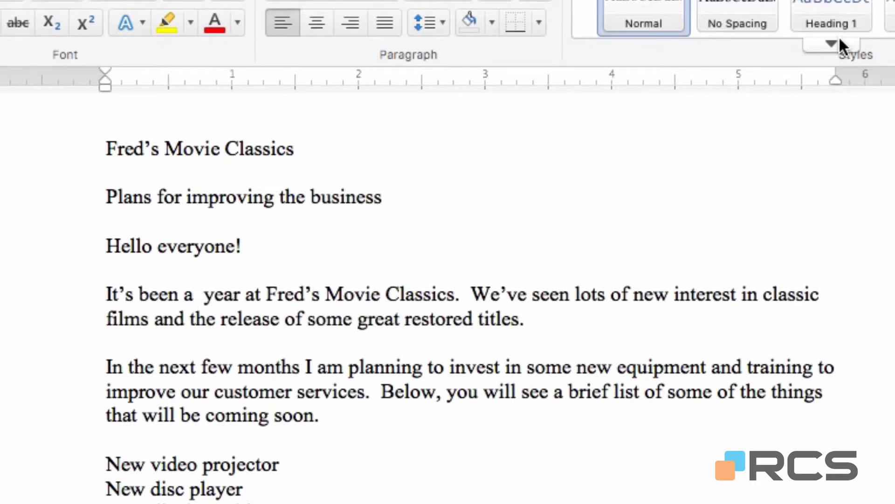
{"action": "type", "text": "gre"}
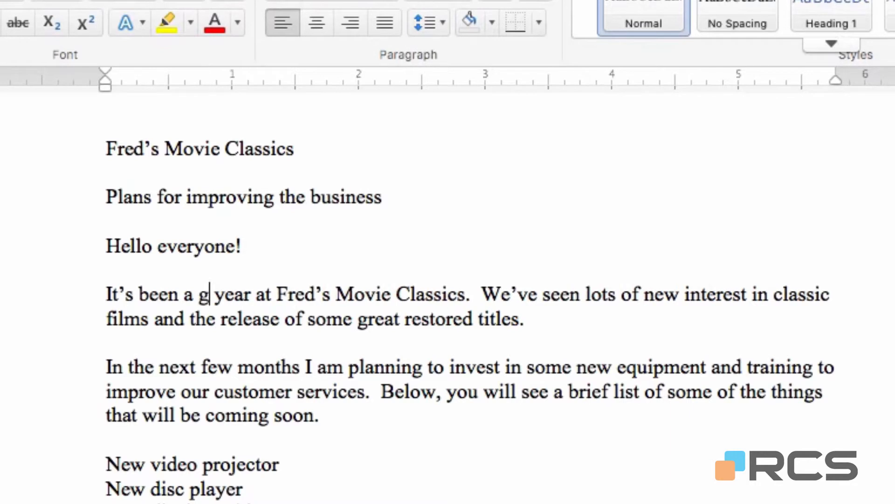
{"action": "type", "text": "at"}
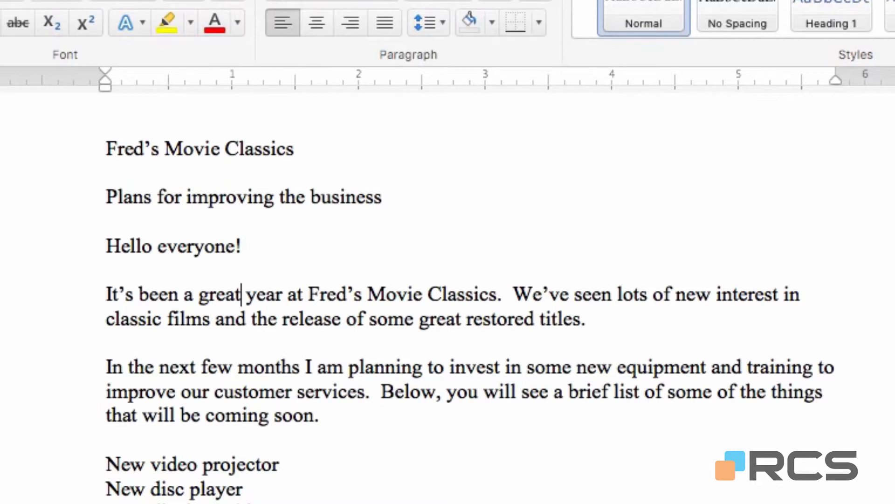
Step: Erase the word "great" before "year" and retype it in the same place
{"action": "key", "text": "BackSpace"}
{"action": "key", "text": "BackSpace"}
{"action": "key", "text": "BackSpace"}
{"action": "key", "text": "BackSpace"}
{"action": "key", "text": "BackSpace"}
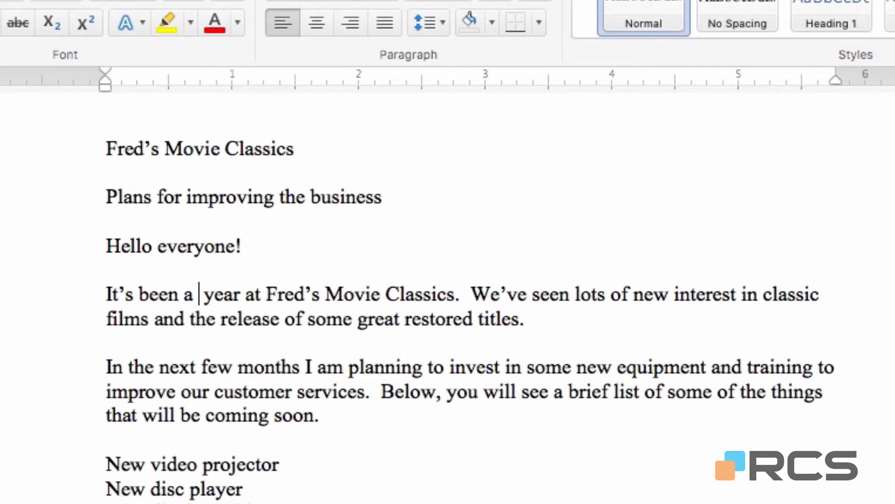
{"action": "type", "text": "grea"}
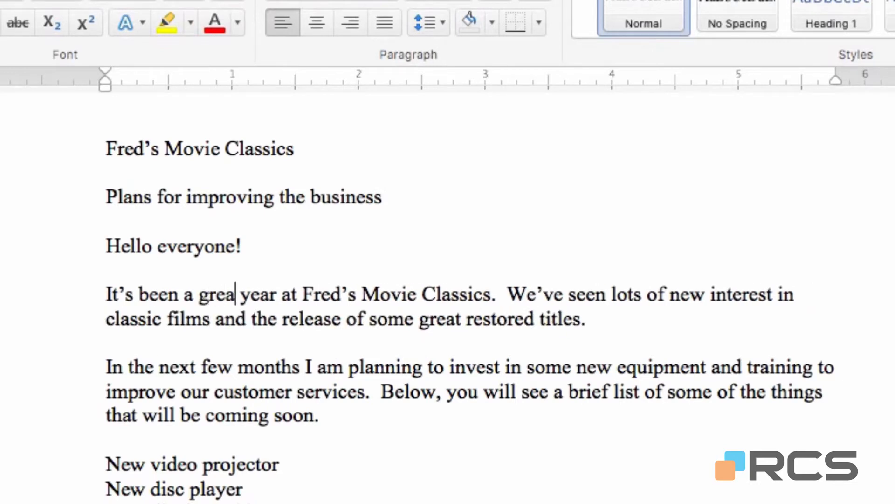
{"action": "type", "text": "t"}
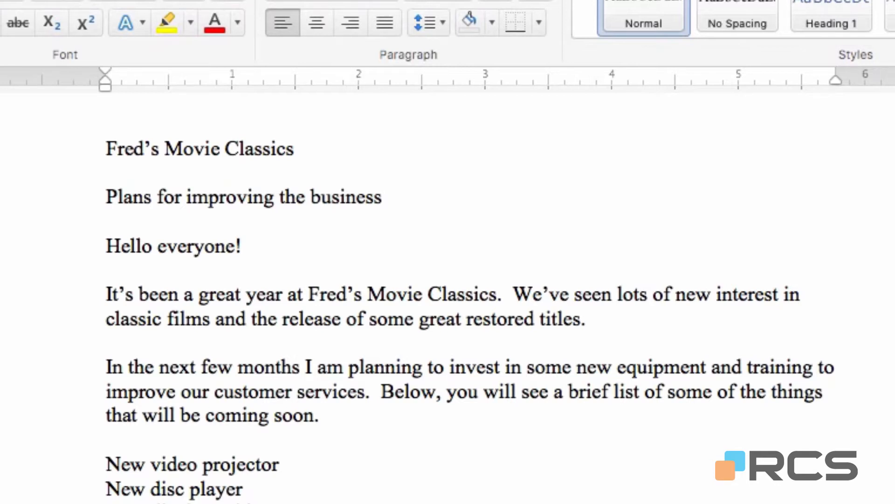
Step: In the opening paragraph, replace "great" before "year" with "good" and replace "We've" with "We have"
{"action": "double_click", "coordinate": [218, 294]}
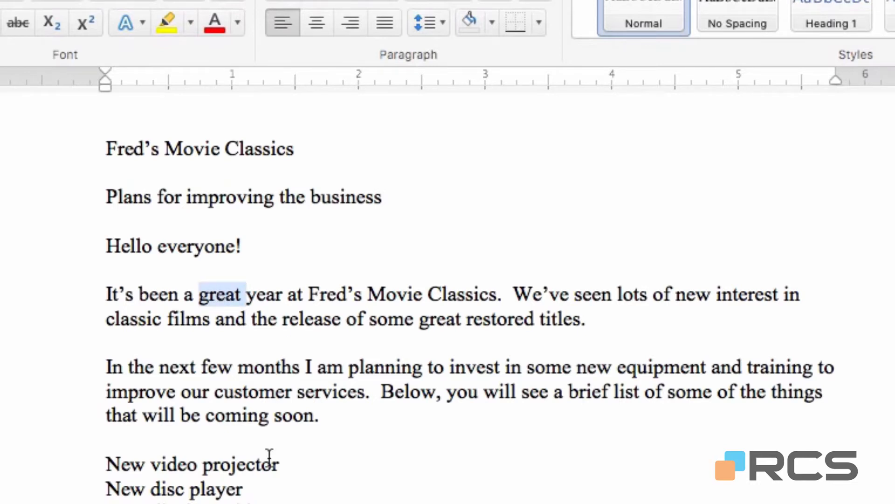
{"action": "type", "text": "good"}
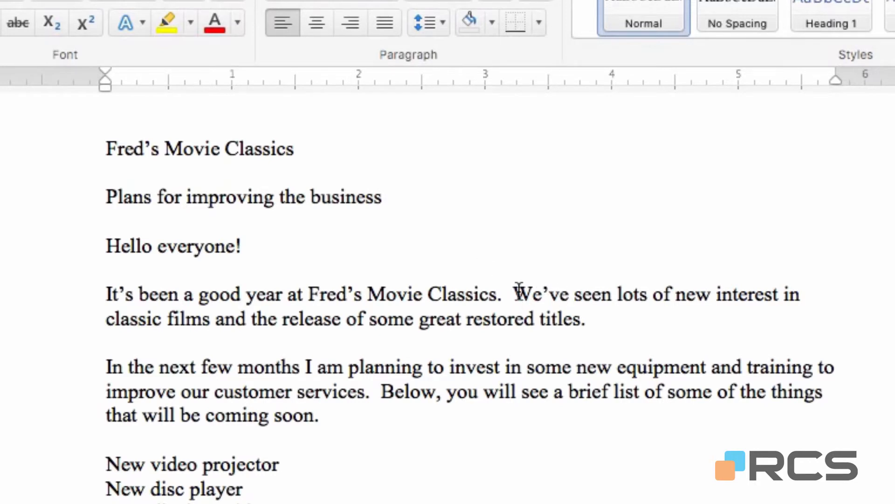
{"action": "left_click_drag", "start_coordinate": [514, 295], "coordinate": [574, 295]}
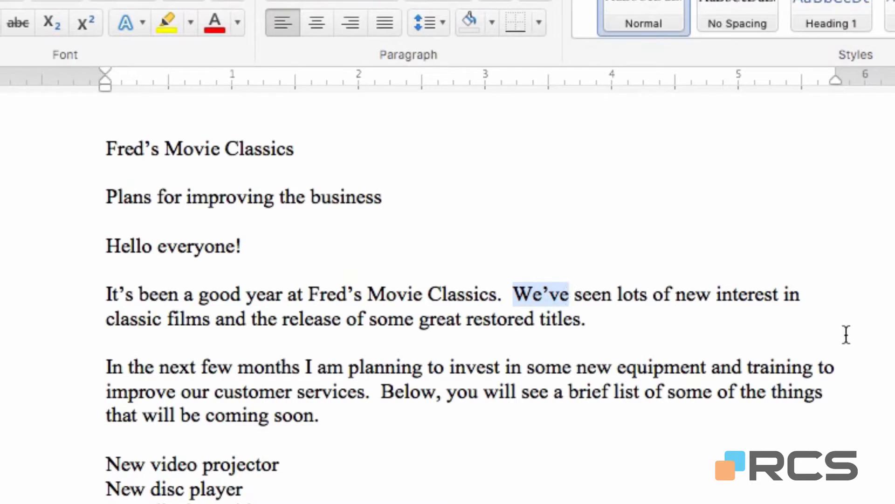
{"action": "type", "text": "We hav"}
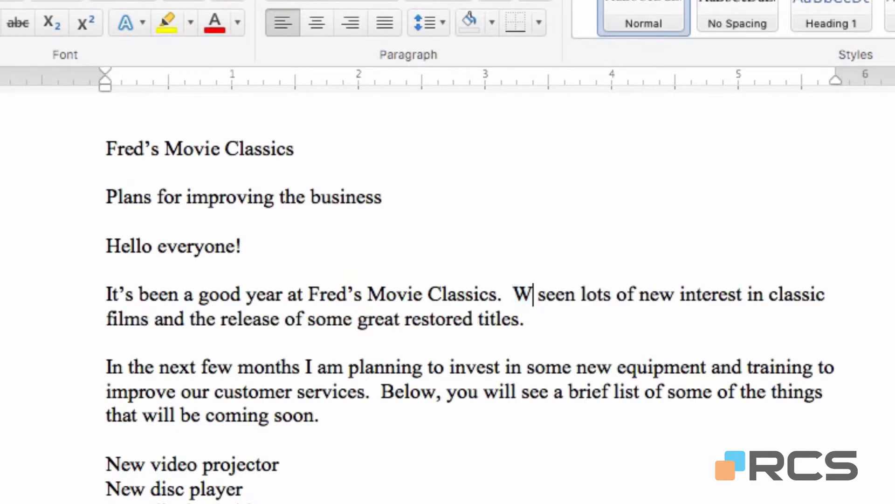
{"action": "type", "text": "e"}
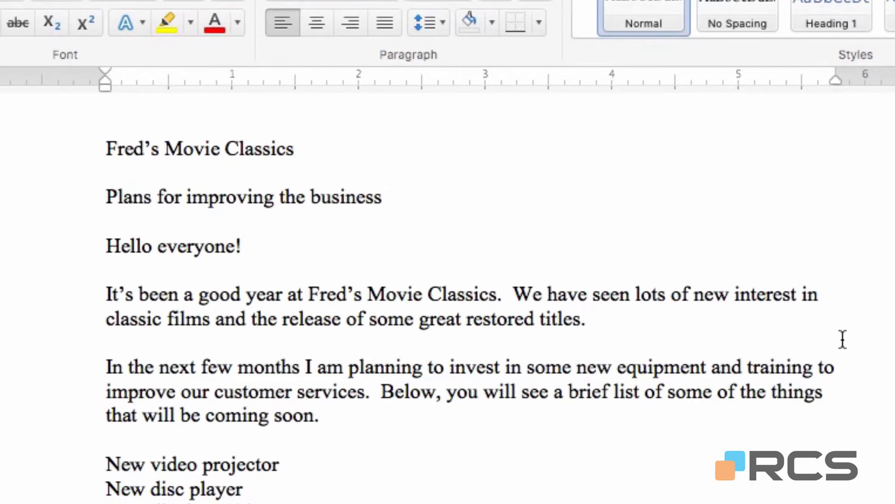
Step: Select the paragraph beginning "It's been a good year" and shrink the selection so it ends within the word "restored"
{"action": "key", "text": "Home"}
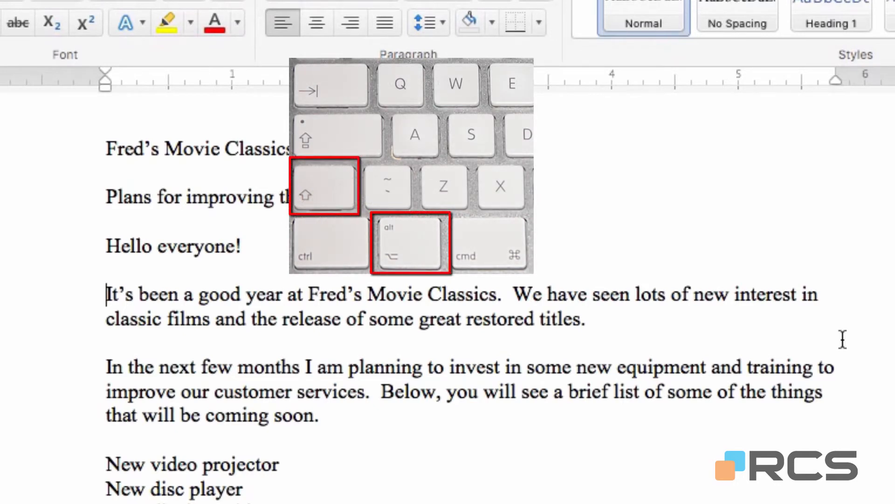
{"action": "key", "text": "shift+alt+Down"}
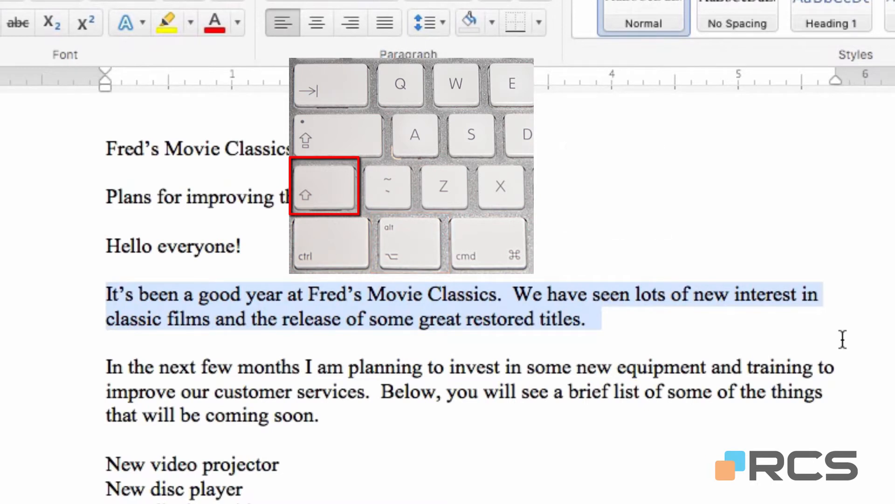
{"action": "key", "text": "shift+Left"}
{"action": "key", "text": "shift+Left"}
{"action": "key", "text": "shift+Left"}
{"action": "key", "text": "shift+Left"}
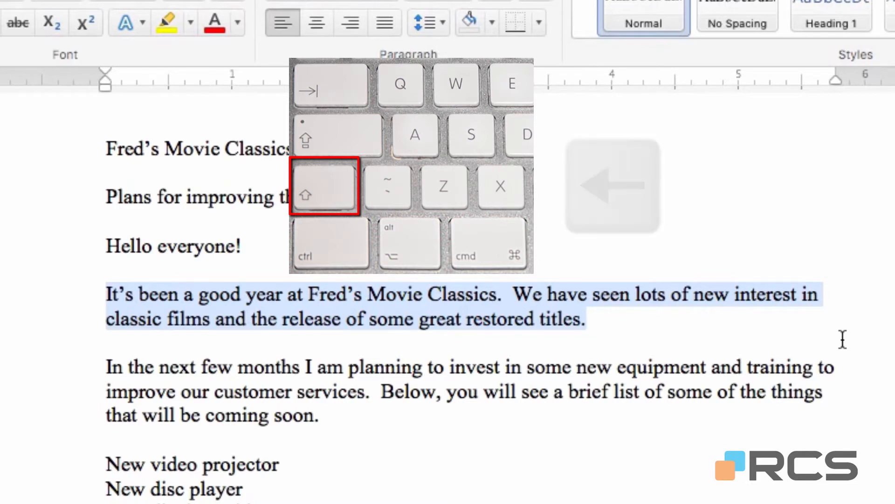
{"action": "key", "text": "shift+Left"}
{"action": "key", "text": "shift+Left"}
{"action": "key", "text": "shift+Left"}
{"action": "key", "text": "shift+Left"}
{"action": "key", "text": "shift+Left"}
{"action": "key", "text": "shift+Left"}
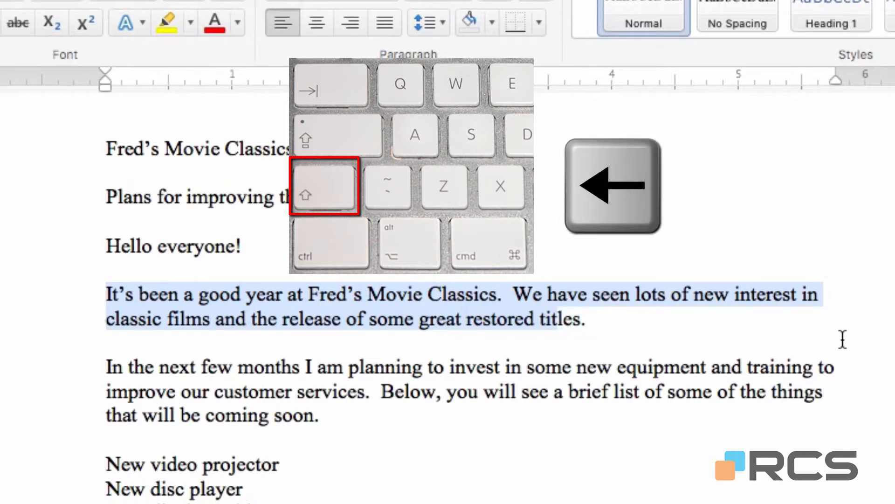
{"action": "key", "text": "shift+Left"}
{"action": "key", "text": "shift+Left"}
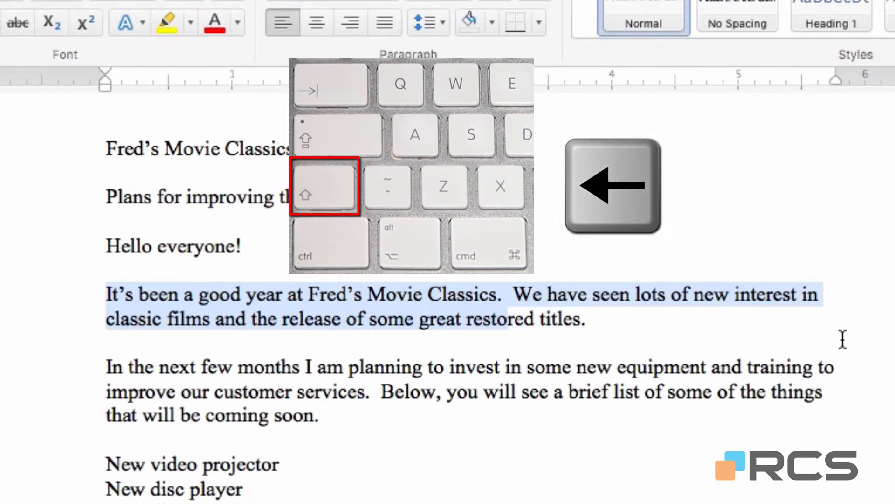
Step: Extend the selection forward character by character until it reaches into the word "titles"
{"action": "key", "text": "shift+Right"}
{"action": "key", "text": "shift+Right"}
{"action": "key", "text": "shift+Right"}
{"action": "key", "text": "shift+Right"}
{"action": "key", "text": "shift+Right"}
{"action": "key", "text": "shift+Right"}
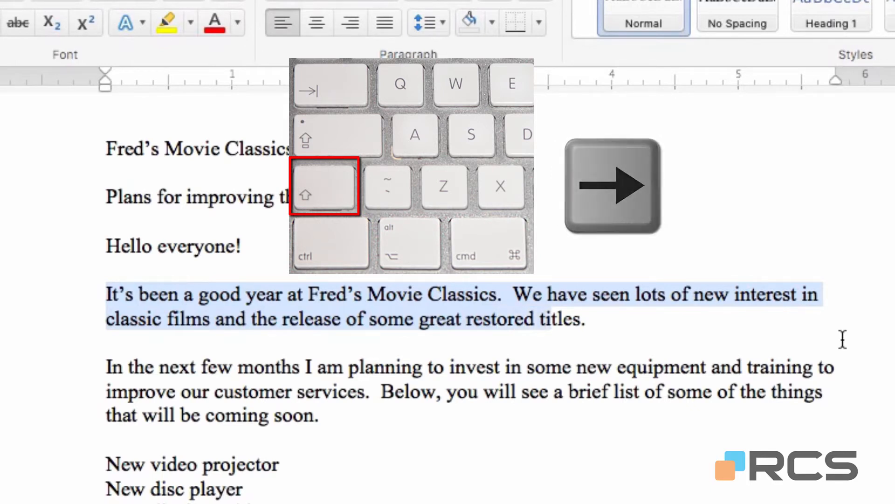
Step: Extend the selection downward line by line past the second paragraph to include "New video projector" and "New disc player"
{"action": "key", "text": "shift+Down"}
{"action": "key", "text": "shift+Down"}
{"action": "key", "text": "shift+Down"}
{"action": "key", "text": "shift+Down"}
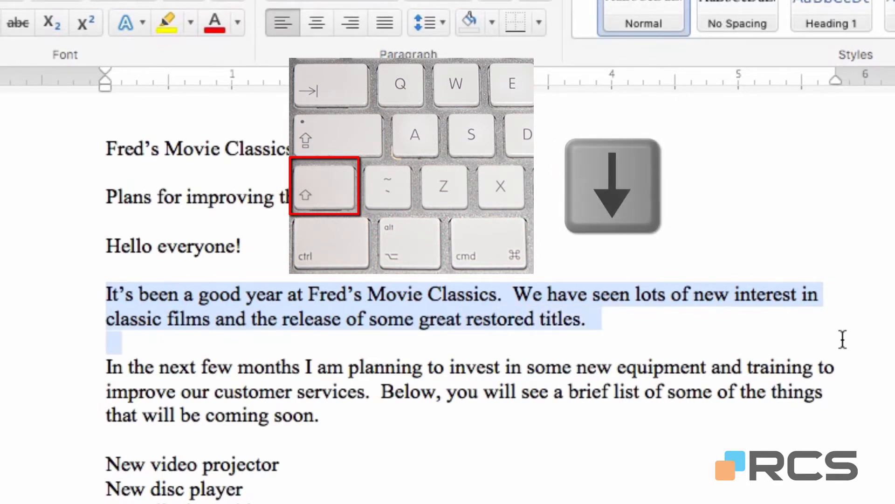
{"action": "key", "text": "shift+Down"}
{"action": "key", "text": "shift+Down"}
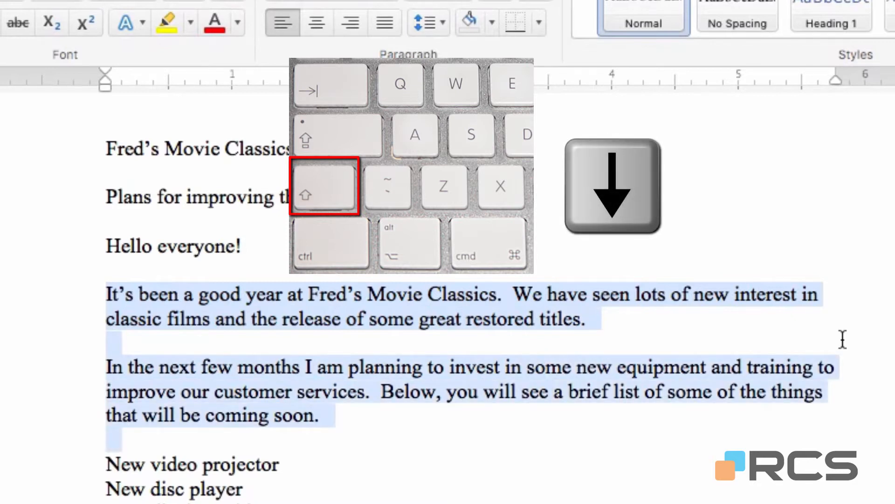
{"action": "key", "text": "shift+Down"}
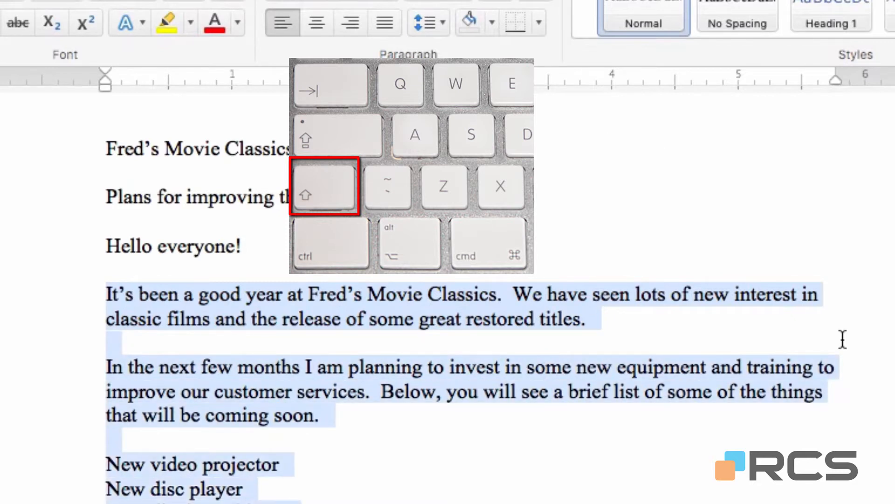
Step: Shrink the selection line by line back to the paragraph beginning "It's been a good year" and clear it
{"action": "key", "text": "shift+Up"}
{"action": "key", "text": "shift+Up"}
{"action": "key", "text": "shift+Up"}
{"action": "key", "text": "shift+Up"}
{"action": "key", "text": "shift+Up"}
{"action": "key", "text": "shift+Up"}
{"action": "key", "text": "shift+Up"}
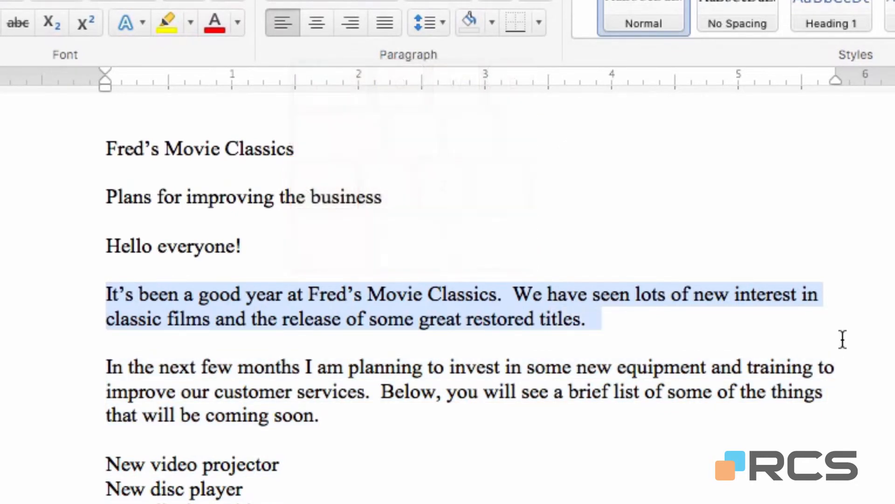
{"action": "key", "text": "shift+Left"}
{"action": "key", "text": "Up"}
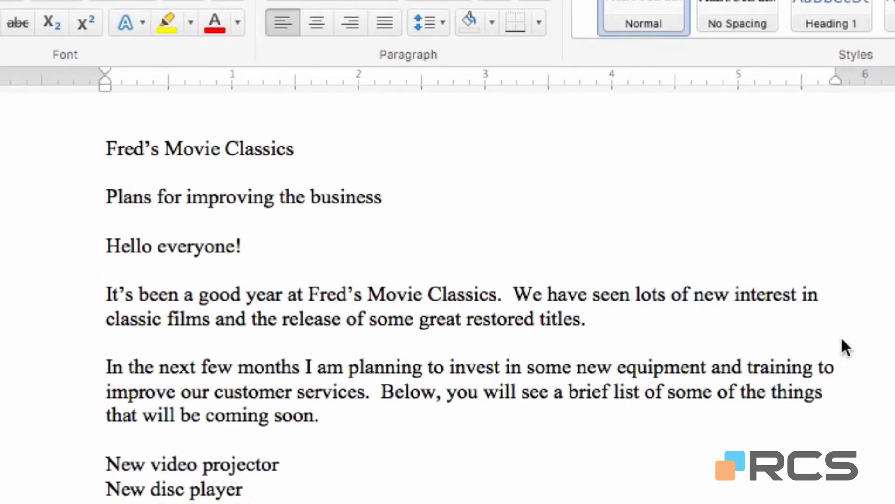
Step: Select all the text in the document and clear the selection again
{"action": "key", "text": "Up"}
{"action": "key", "text": "Up"}
{"action": "key", "text": "ctrl+a"}
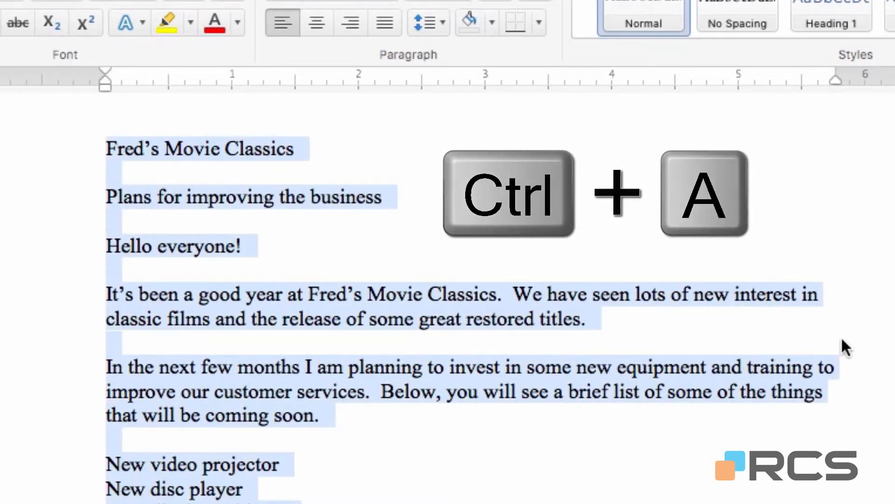
{"action": "key", "text": "Left"}
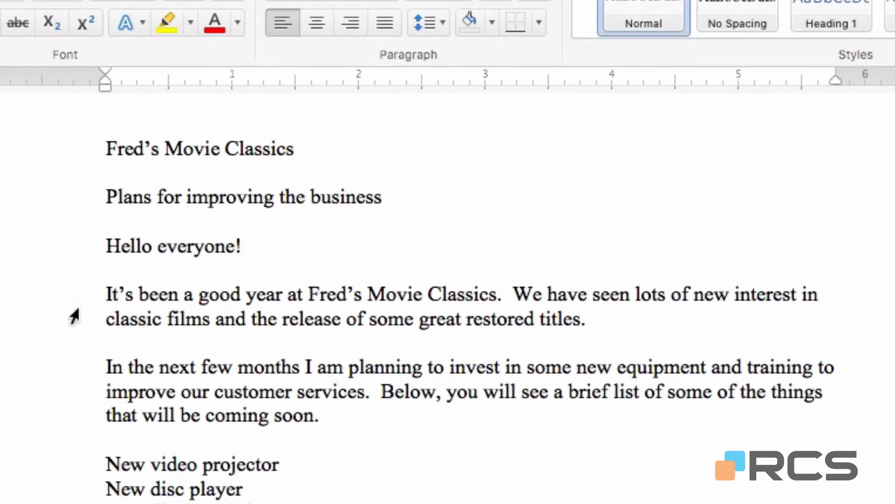
Step: Select the single line beginning "It's been a good year", followed by the single line beginning "In the next few months"
{"action": "left_click", "coordinate": [53, 305]}
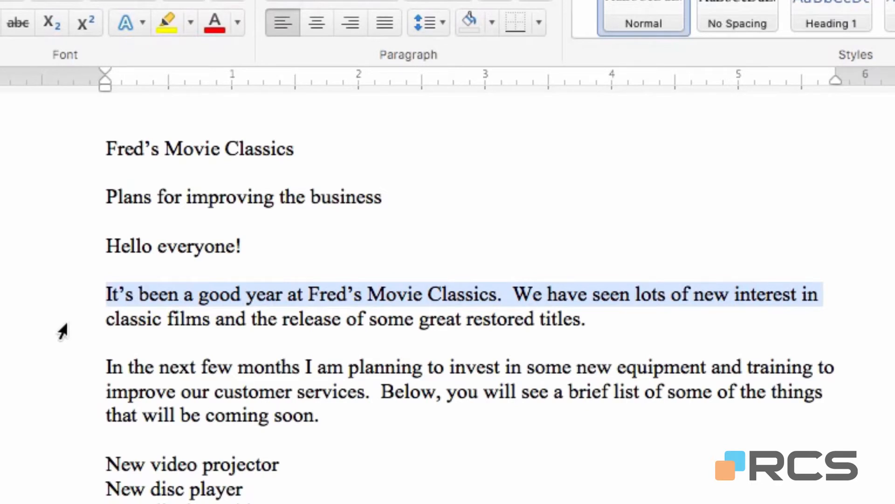
{"action": "left_click", "coordinate": [63, 370]}
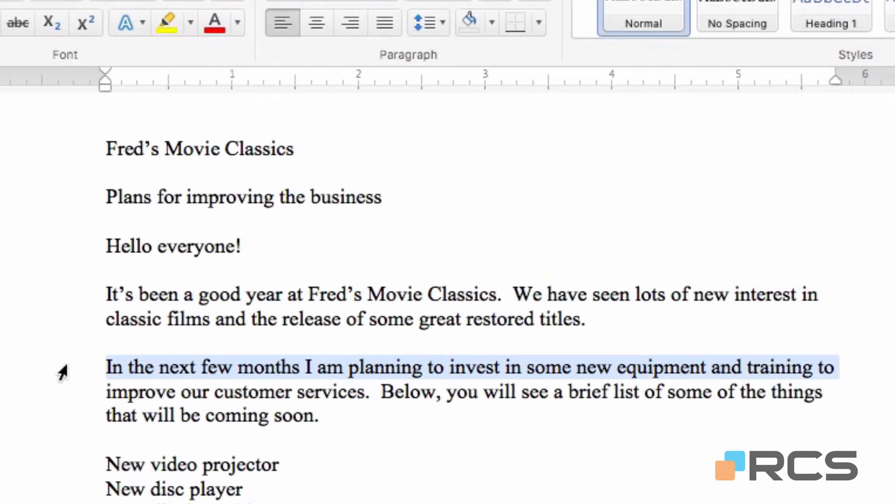
Step: Select the whole paragraph beginning "In the next few months" and expand the selection to the entire document
{"action": "double_click", "coordinate": [63, 371]}
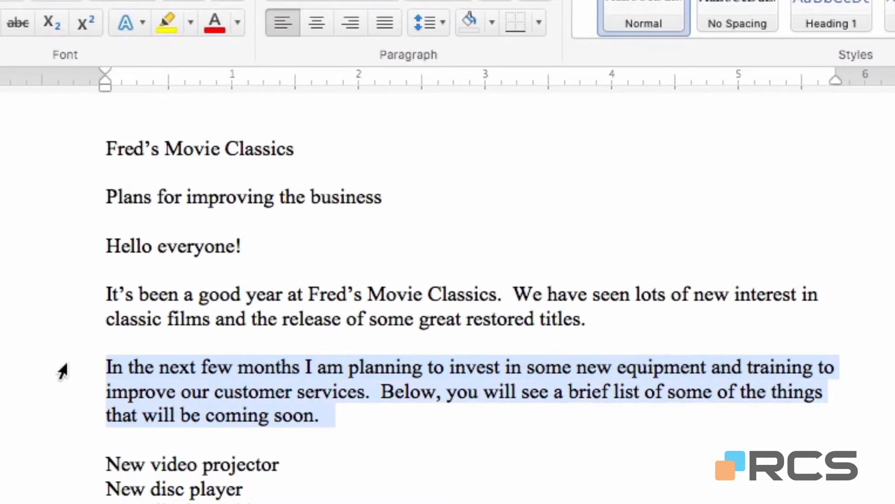
{"action": "triple_click", "coordinate": [62, 370]}
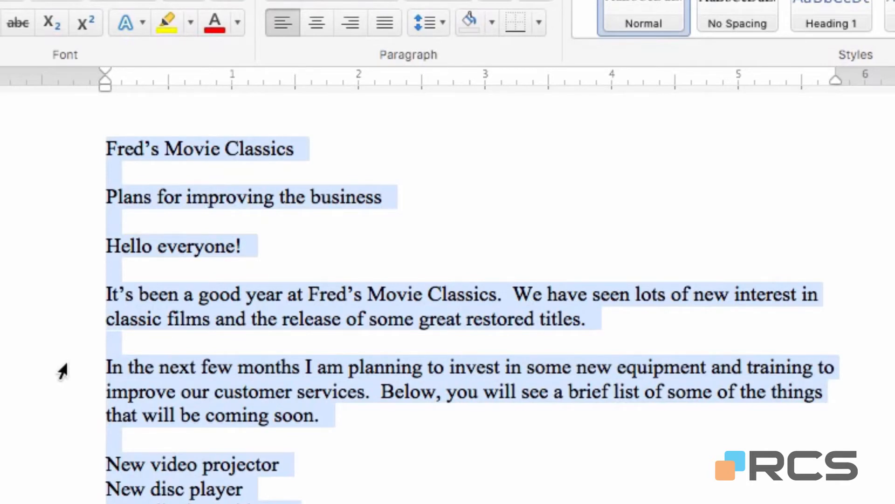
Step: Clear the current selection and select the entire document with the Select All command
{"action": "left_click", "coordinate": [483, 207]}
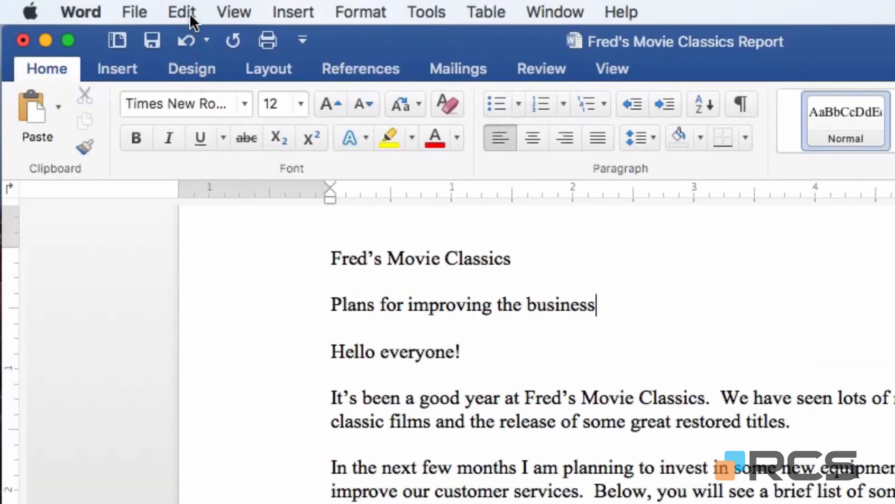
{"action": "left_click", "coordinate": [186, 13]}
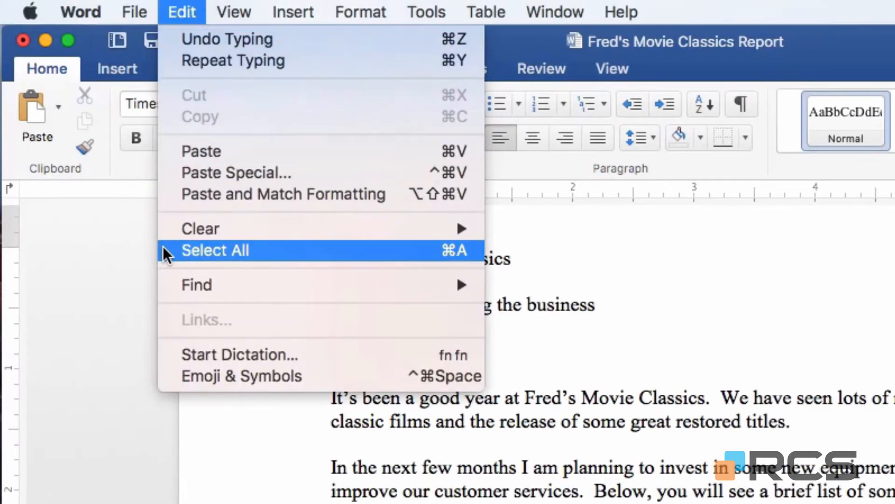
{"action": "left_click", "coordinate": [247, 257]}
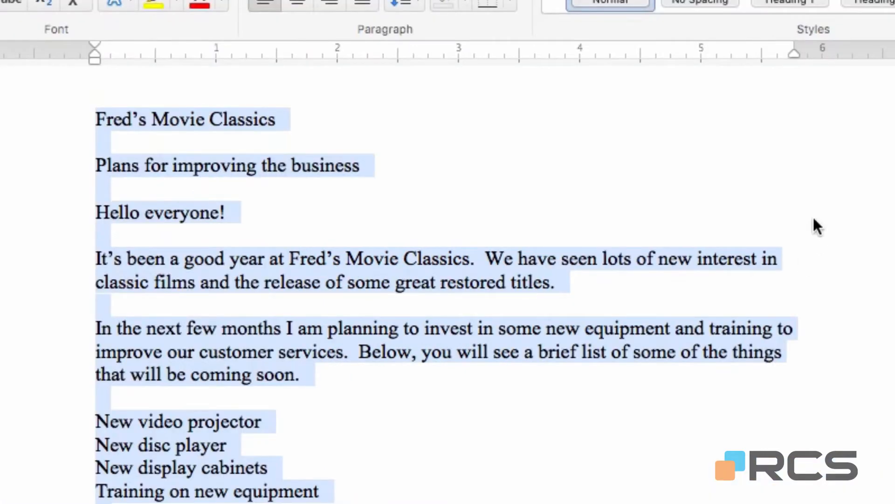
Step: Clear the whole-document selection and delete the word "some" before "new equipment" in the paragraph beginning "In the next few months"
{"action": "left_click", "coordinate": [653, 158]}
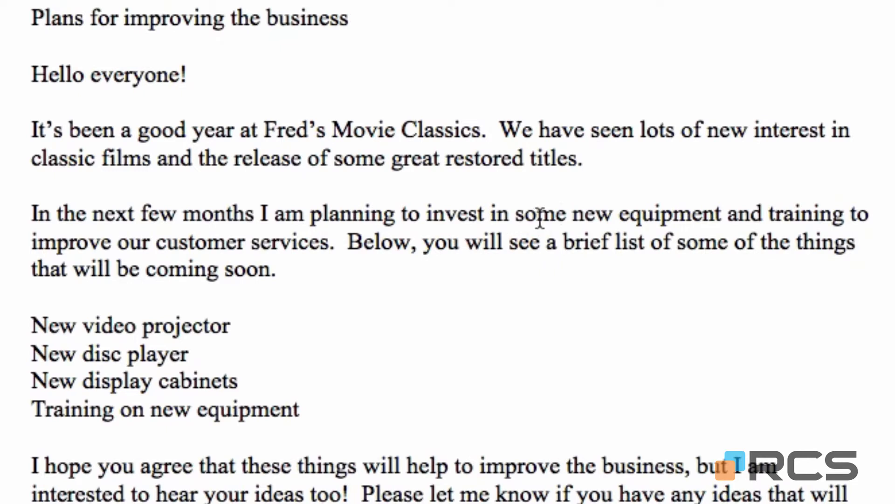
{"action": "left_click", "coordinate": [539, 217]}
{"action": "double_click", "coordinate": [539, 216]}
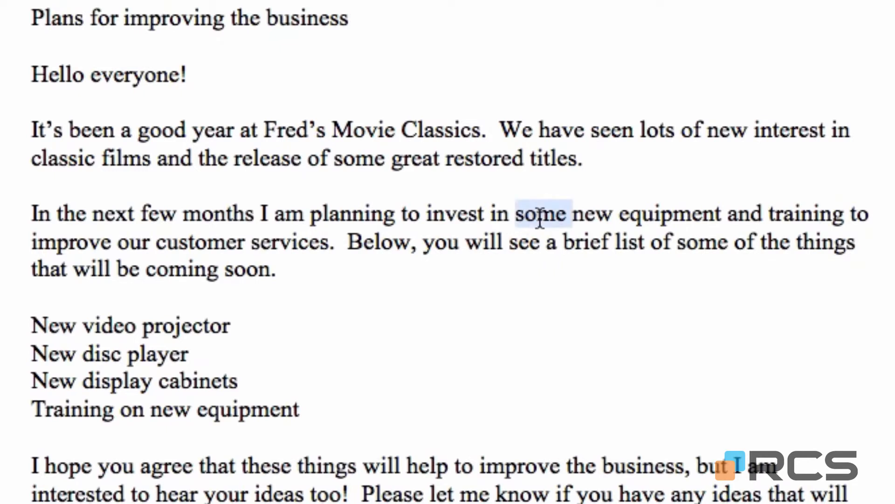
{"action": "key", "text": "Delete"}
Step: Replace the word "ideas" with "thoughts" in the sentence beginning "Please let me know if you have any"
{"action": "scroll", "coordinate": [532, 208], "scroll_direction": "down", "scroll_amount": 3}
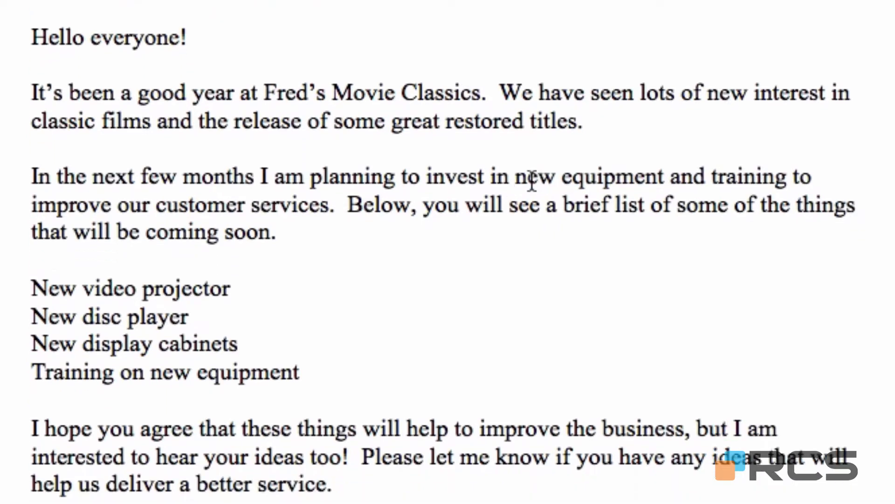
{"action": "scroll", "coordinate": [609, 321], "scroll_direction": "down", "scroll_amount": 5}
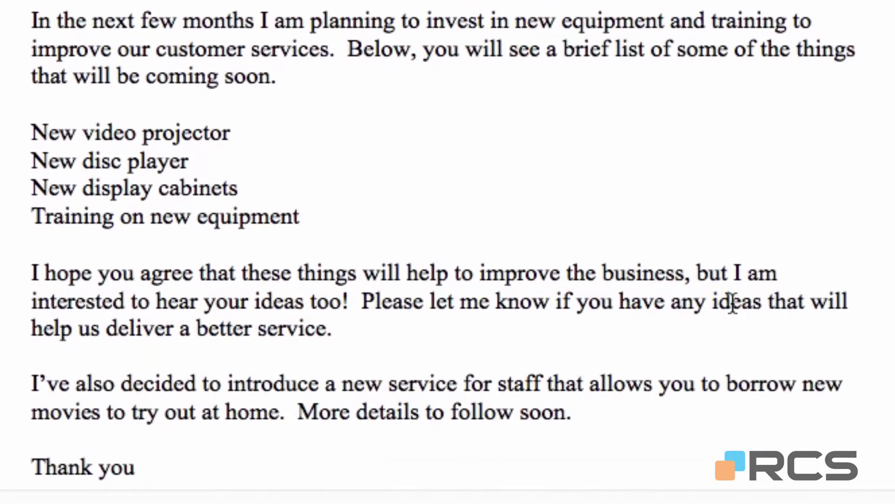
{"action": "double_click", "coordinate": [732, 307]}
{"action": "type", "text": "thoughts"}
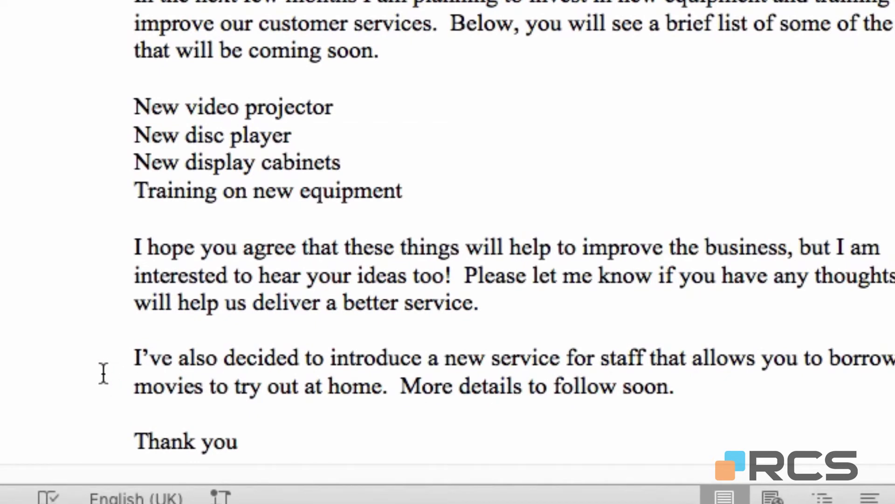
Step: Delete the whole paragraph beginning "I've also decided to introduce a new service" and remove the extra blank line above "Thank you"
{"action": "double_click", "coordinate": [70, 383]}
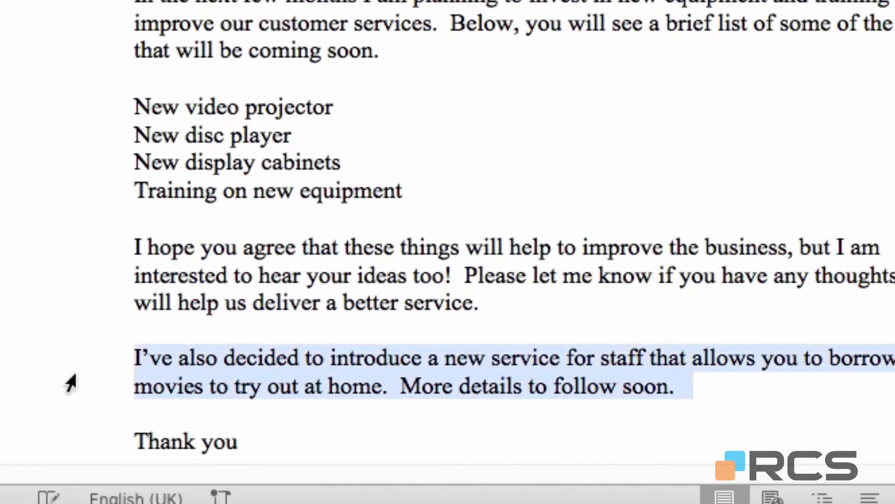
{"action": "key", "text": "BackSpace"}
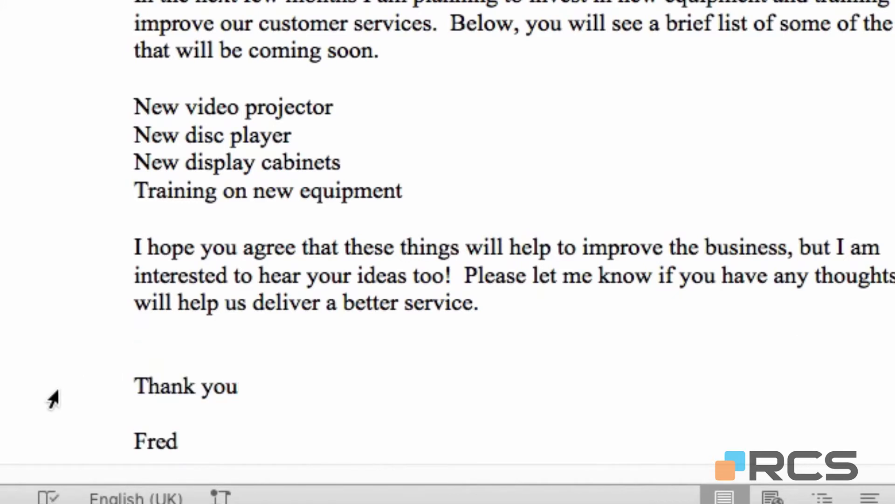
{"action": "key", "text": "Up"}
{"action": "key", "text": "Down"}
{"action": "key", "text": "Down"}
{"action": "key", "text": "Up"}
{"action": "key", "text": "Up"}
{"action": "key", "text": "Down"}
{"action": "key", "text": "Delete"}
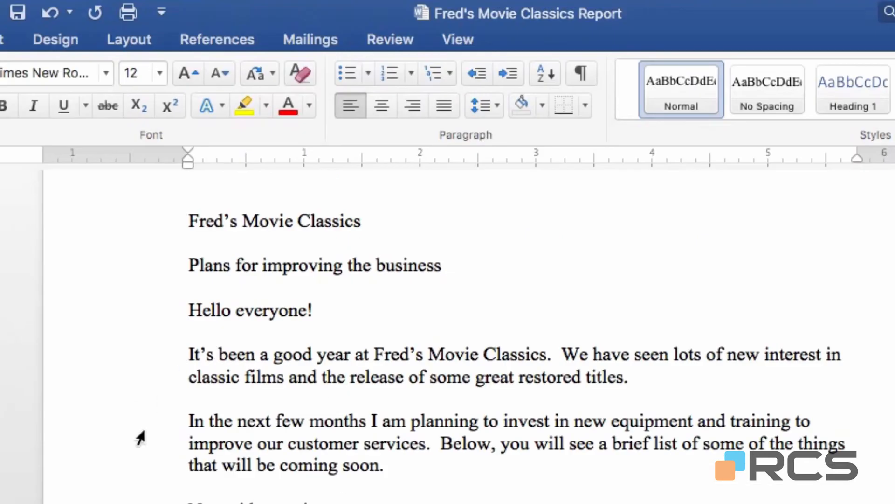
Step: Delete the whole paragraph beginning "In the next few months" and undo the deletion
{"action": "double_click", "coordinate": [132, 455]}
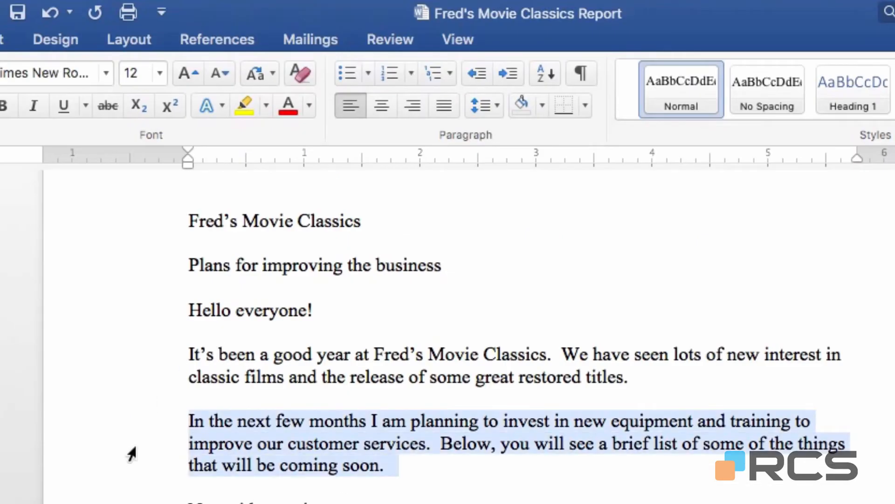
{"action": "key", "text": "Delete"}
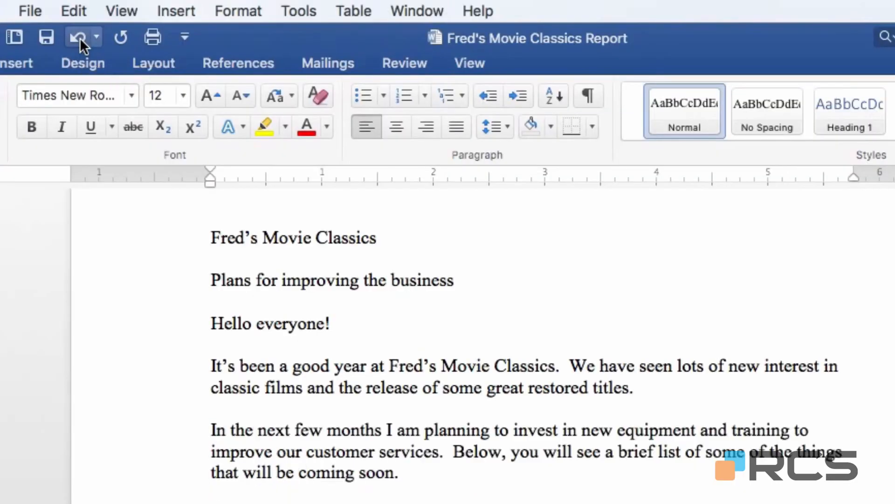
{"action": "left_click", "coordinate": [159, 75]}
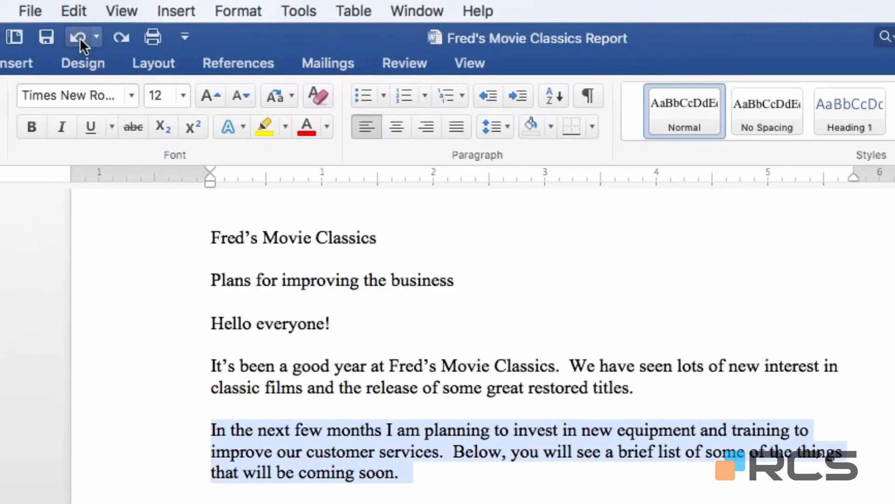
Step: Redo the paragraph deletion, undo it again and look through the list of actions available to undo
{"action": "left_click", "coordinate": [121, 39]}
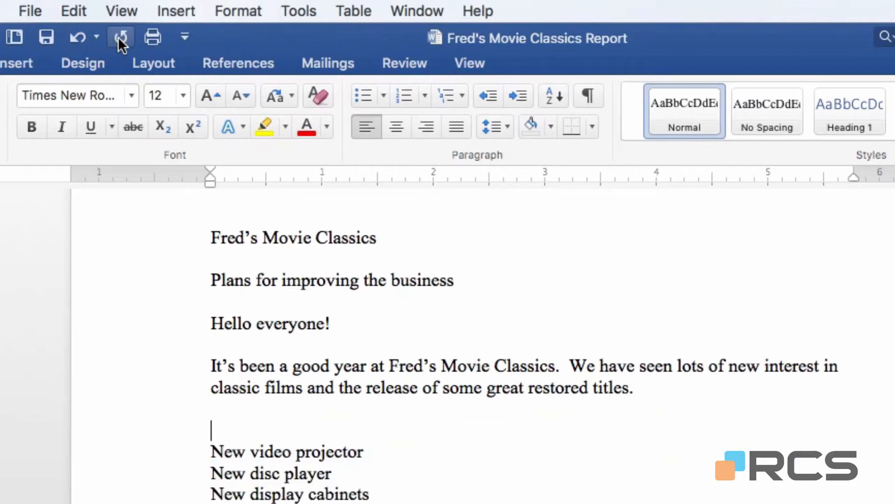
{"action": "left_click", "coordinate": [83, 44]}
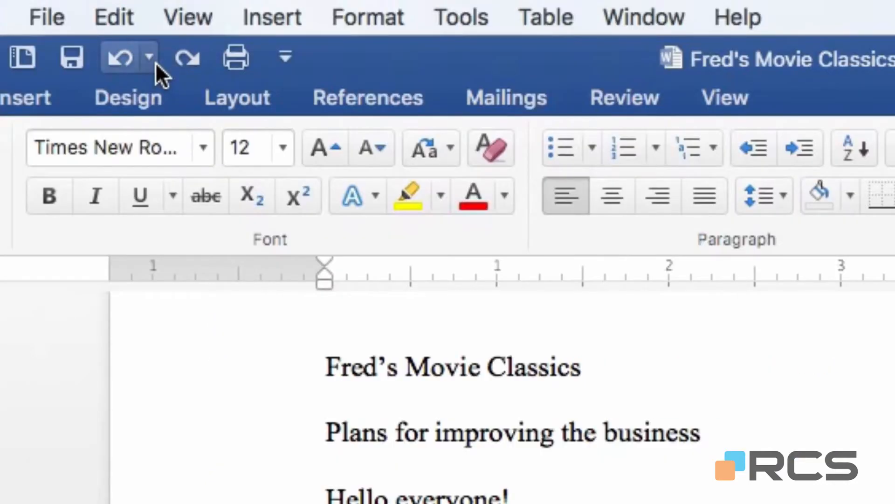
{"action": "left_click", "coordinate": [155, 63]}
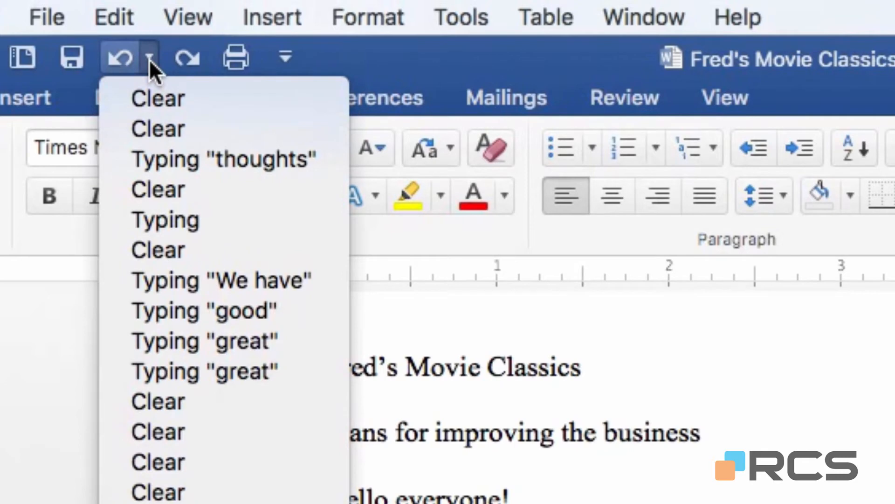
{"action": "left_click", "coordinate": [149, 59]}
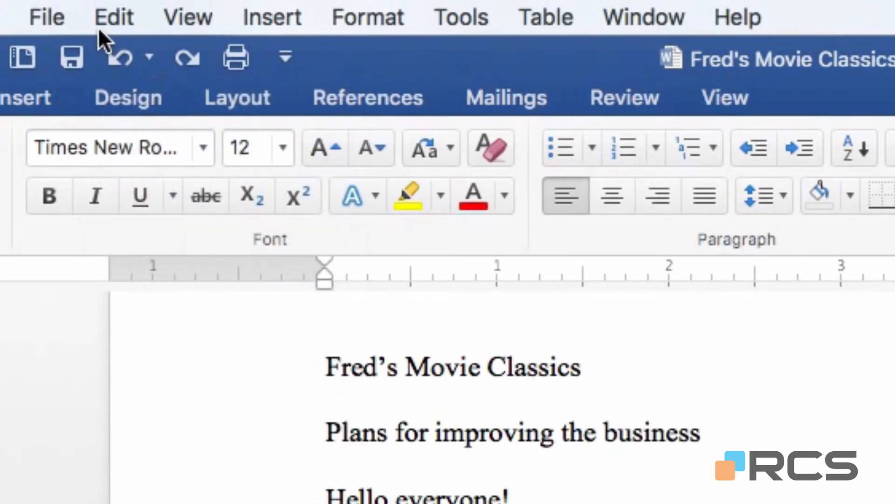
Step: Save a copy of the document in the Documents folder under the name "Fred's Movie Classics Report 2"
{"action": "left_click", "coordinate": [66, 22]}
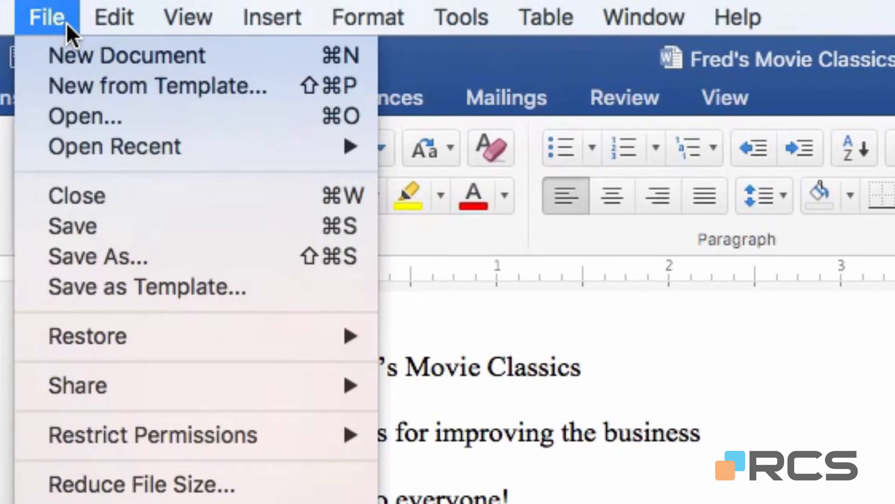
{"action": "left_click", "coordinate": [108, 251]}
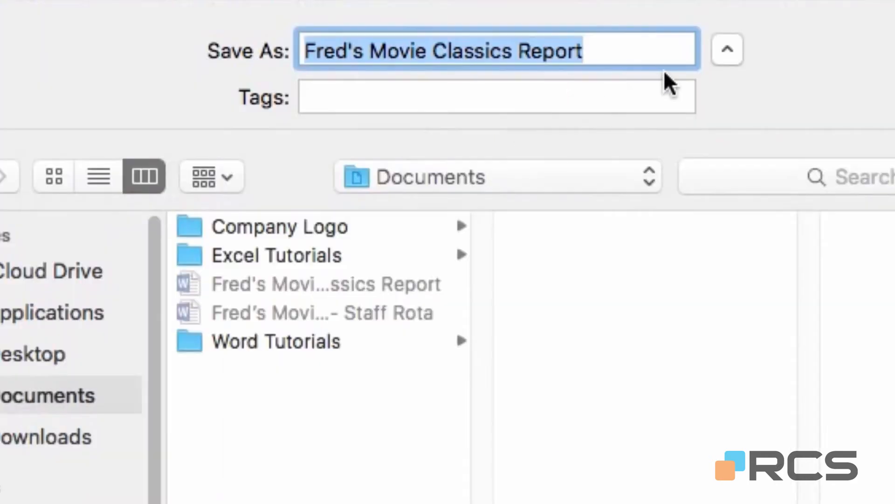
{"action": "left_click", "coordinate": [651, 46]}
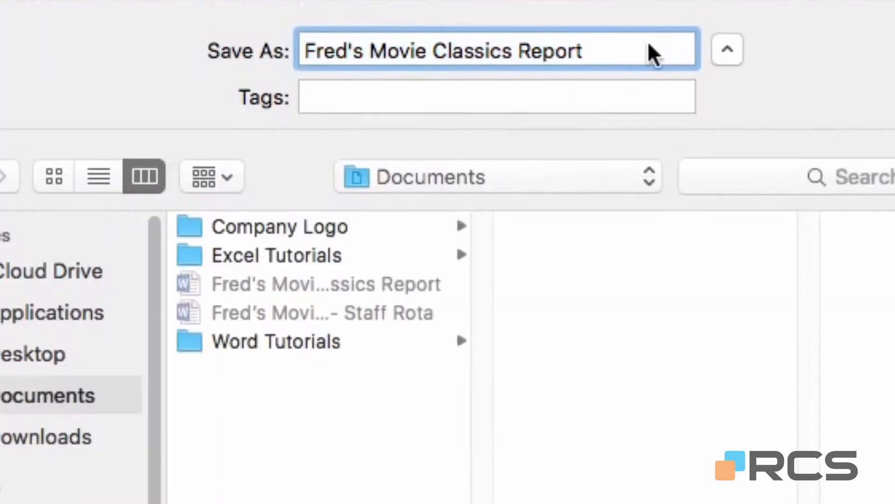
{"action": "type", "text": "2"}
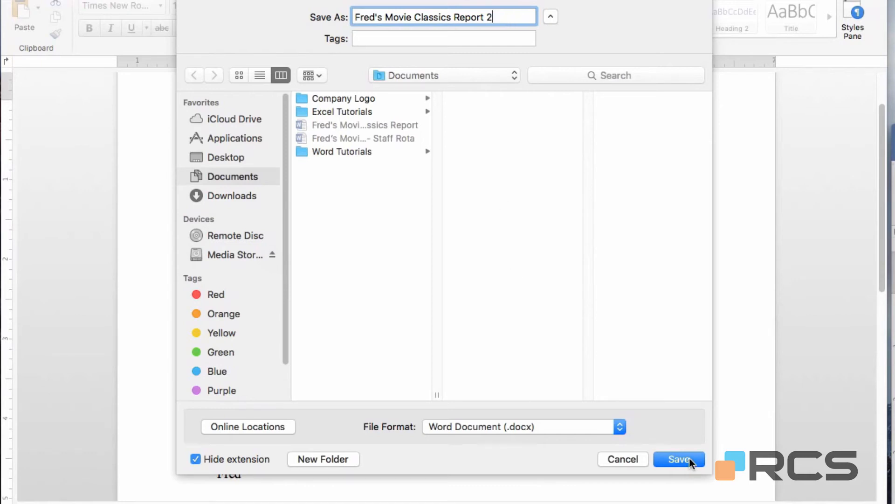
{"action": "left_click", "coordinate": [690, 461]}
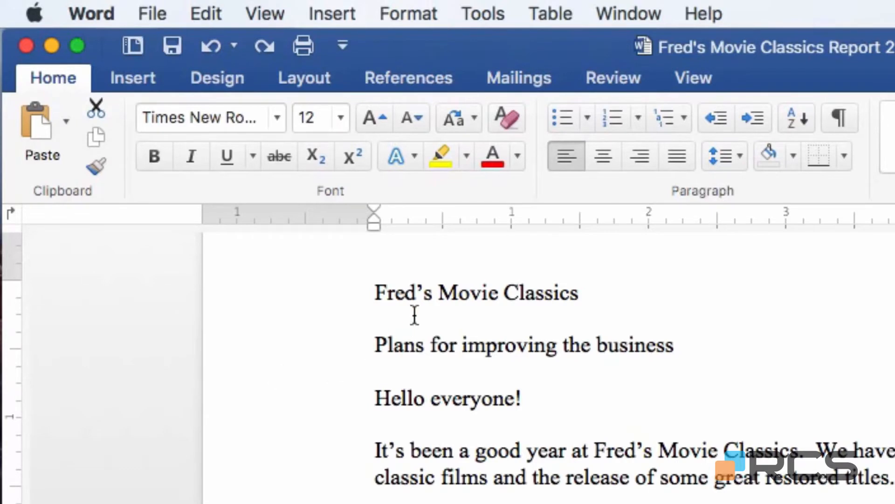
Step: Open "Fred's Movie Classics - Staff Rota" from the Documents folder and move its window over the report window
{"action": "left_click", "coordinate": [156, 12]}
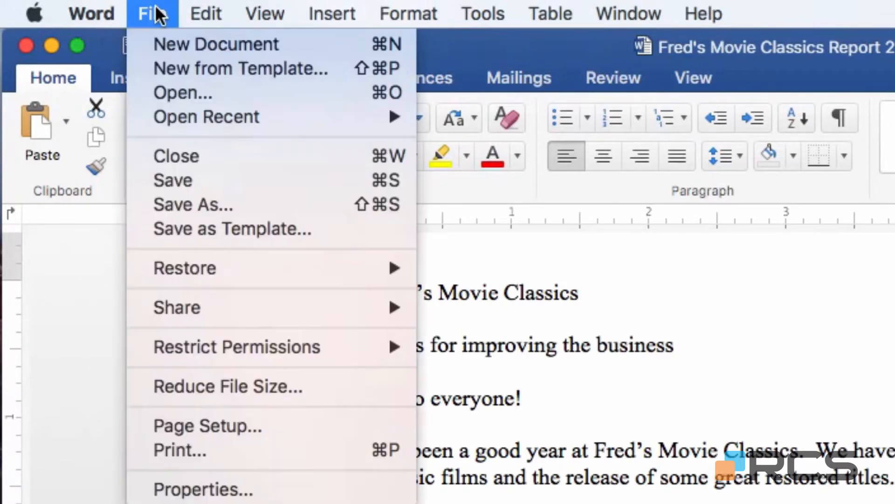
{"action": "left_click", "coordinate": [154, 89]}
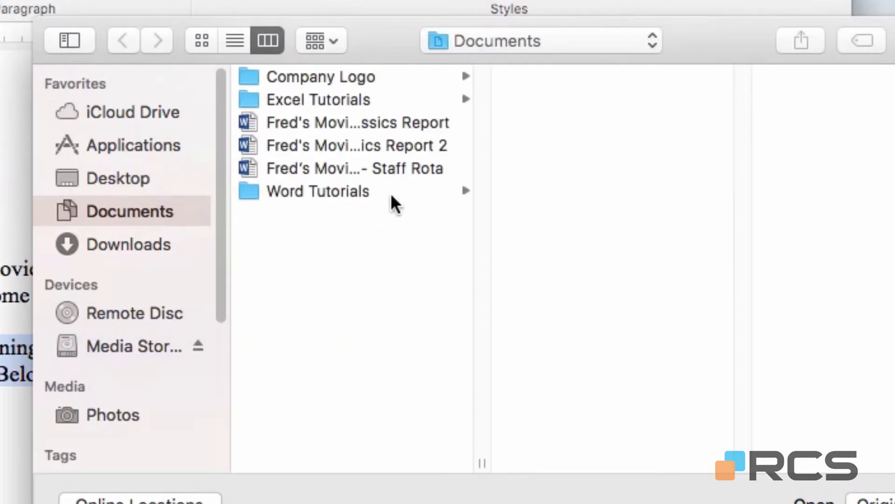
{"action": "left_click", "coordinate": [326, 168]}
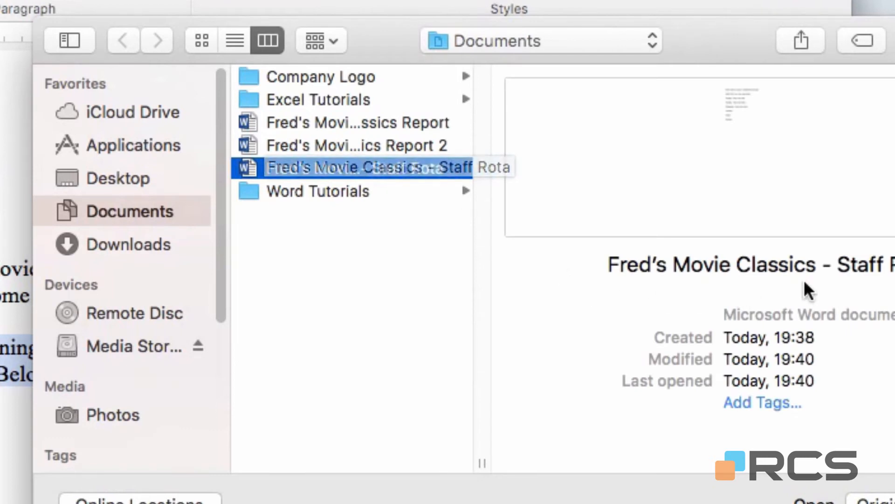
{"action": "double_click", "coordinate": [294, 168]}
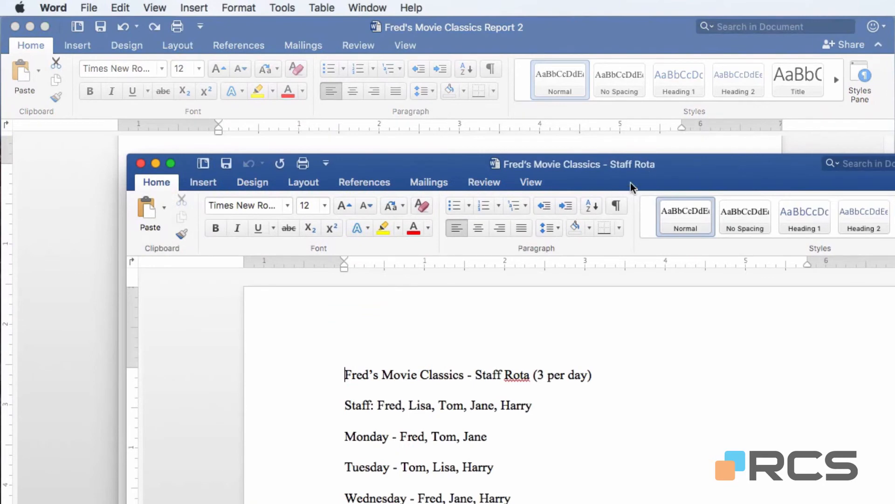
{"action": "left_click_drag", "start_coordinate": [630, 183], "coordinate": [519, 30]}
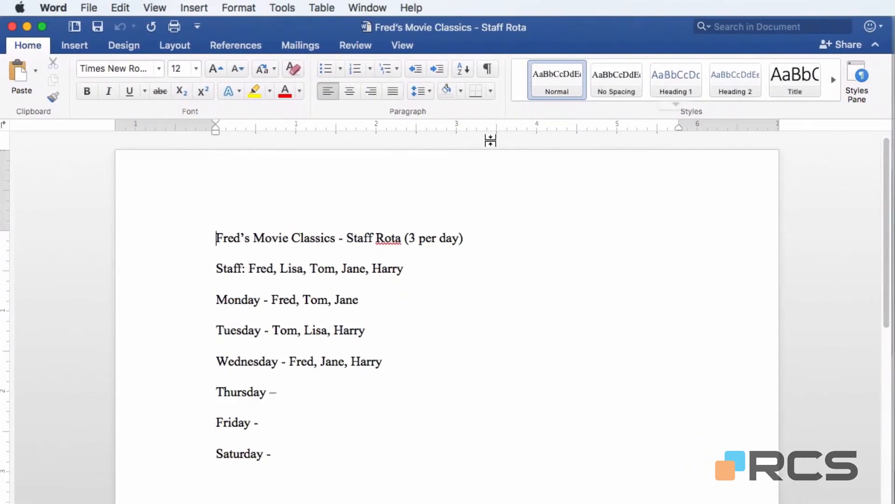